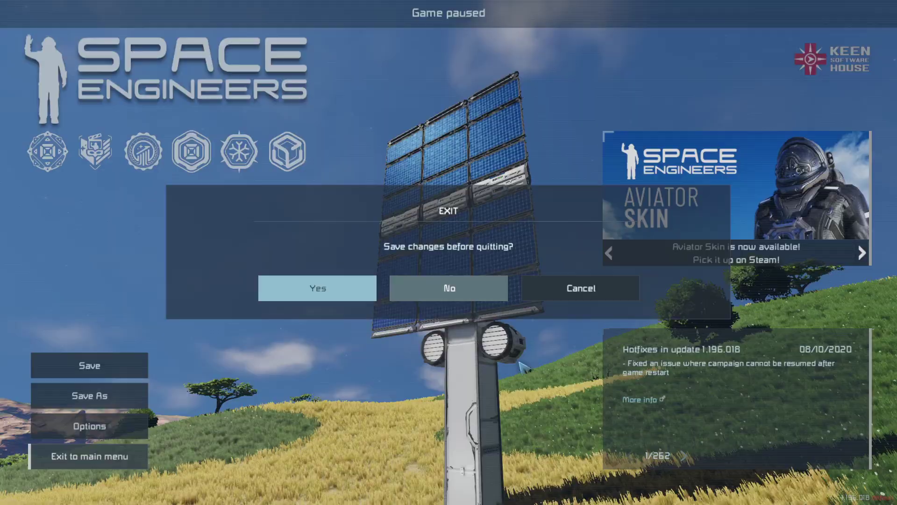
Exit the game world without saving the changes, and switch to the ReShade website in the browser.
{"action": "left_click", "coordinate": [444, 291]}
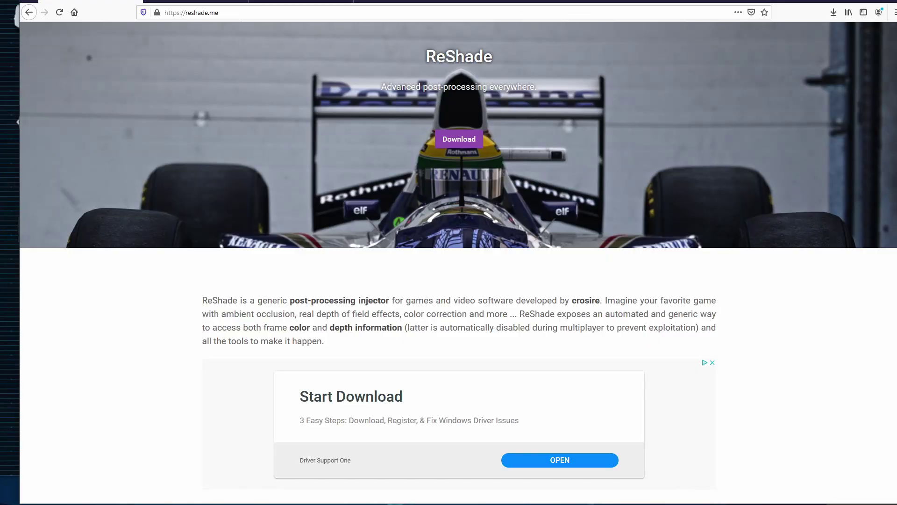
{"action": "left_click", "coordinate": [190, 13]}
{"action": "key", "text": "Escape"}
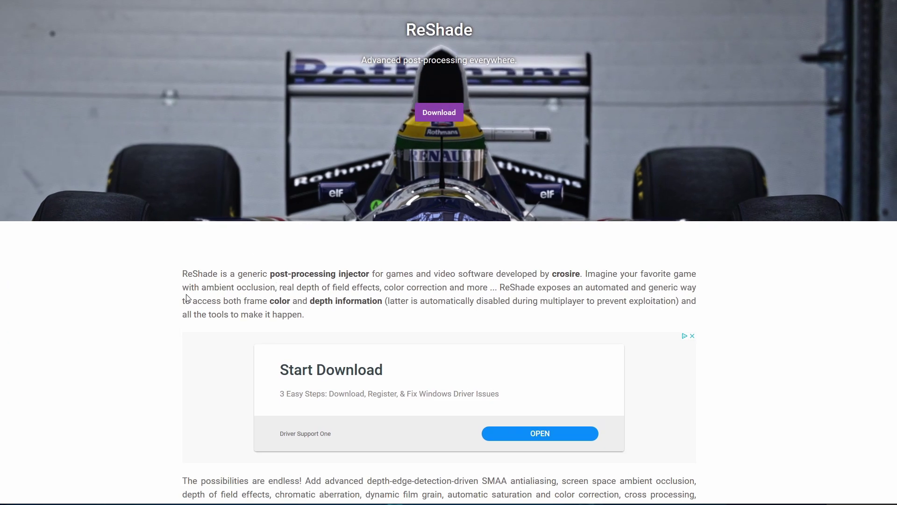
Read the ReShade home page's description, supported graphics APIs and system requirements.
{"action": "scroll", "coordinate": [270, 299], "scroll_direction": "down", "scroll_amount": 6}
{"action": "scroll", "coordinate": [394, 271], "scroll_direction": "up", "scroll_amount": 3}
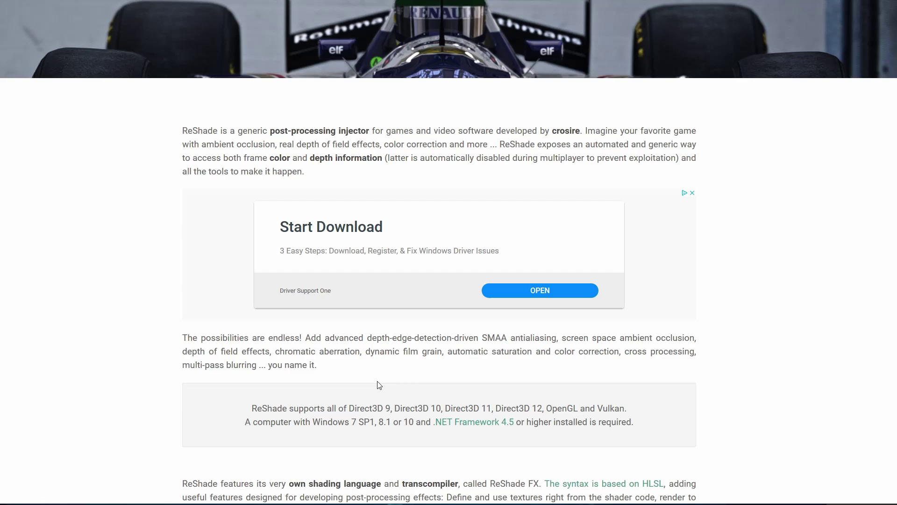
{"action": "scroll", "coordinate": [379, 385], "scroll_direction": "down", "scroll_amount": 13}
{"action": "scroll", "coordinate": [379, 385], "scroll_direction": "up", "scroll_amount": 7}
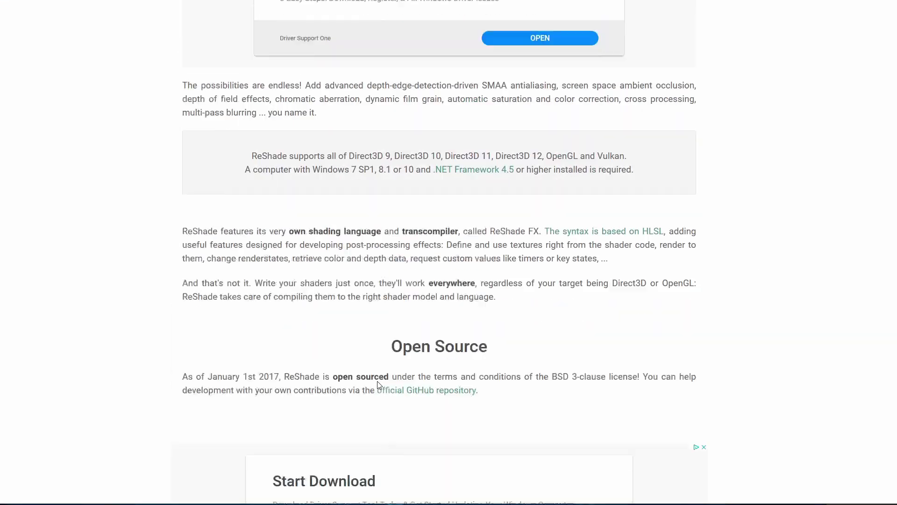
{"action": "scroll", "coordinate": [377, 385], "scroll_direction": "up", "scroll_amount": 9}
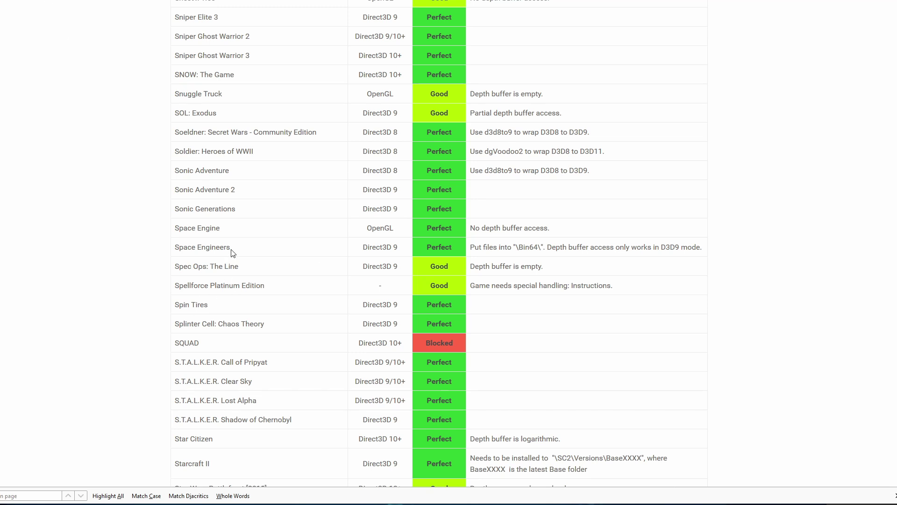
Examine the Space Engineers entry in the compatibility list, including its graphics API, rating and installation notes.
{"action": "left_click_drag", "start_coordinate": [231, 249], "coordinate": [560, 484]}
{"action": "left_click", "coordinate": [495, 247]}
{"action": "left_click_drag", "start_coordinate": [584, 252], "coordinate": [475, 244]}
{"action": "left_click", "coordinate": [437, 251]}
{"action": "left_click_drag", "start_coordinate": [255, 253], "coordinate": [173, 247]}
{"action": "left_click", "coordinate": [234, 257]}
{"action": "left_click_drag", "start_coordinate": [531, 247], "coordinate": [541, 247]}
{"action": "left_click", "coordinate": [541, 247]}
Return to the home page's download section and run the downloaded ReShade_Setup_4.8.2(1).exe.
{"action": "key", "text": "alt+Left"}
{"action": "scroll", "coordinate": [352, 237], "scroll_direction": "down", "scroll_amount": 15}
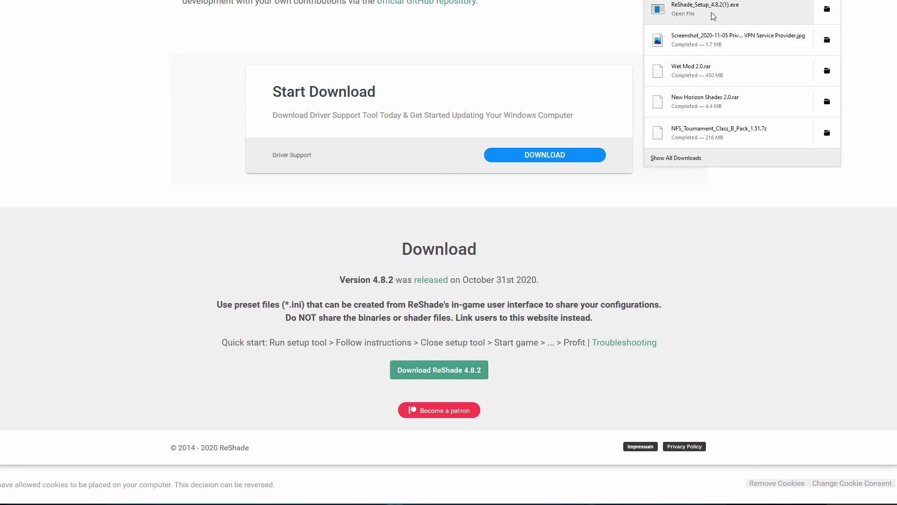
{"action": "left_click", "coordinate": [701, 12]}
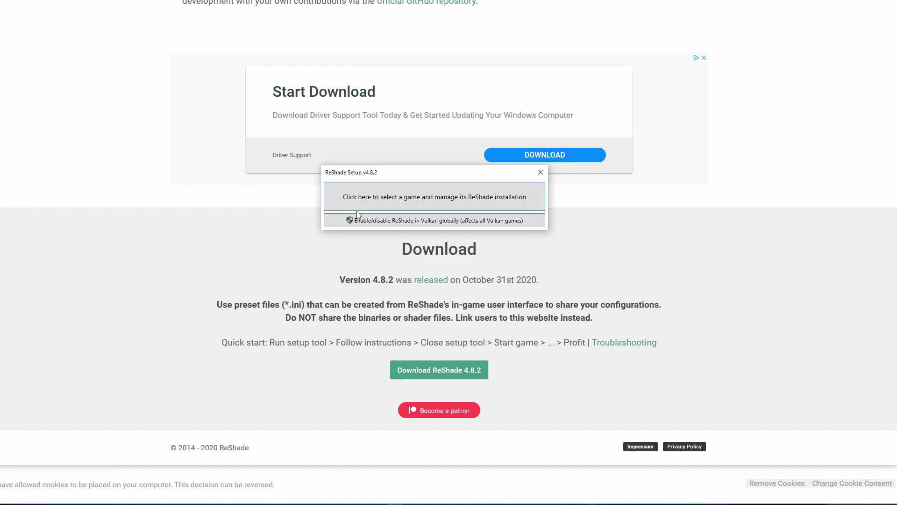
Choose the SpaceEngineers.exe located in the SpaceEngineers\Bin64 folder as the application for ReShade, checking its path against the ModSDK copy.
{"action": "left_click", "coordinate": [444, 200]}
{"action": "left_click_drag", "start_coordinate": [540, 116], "coordinate": [542, 226]}
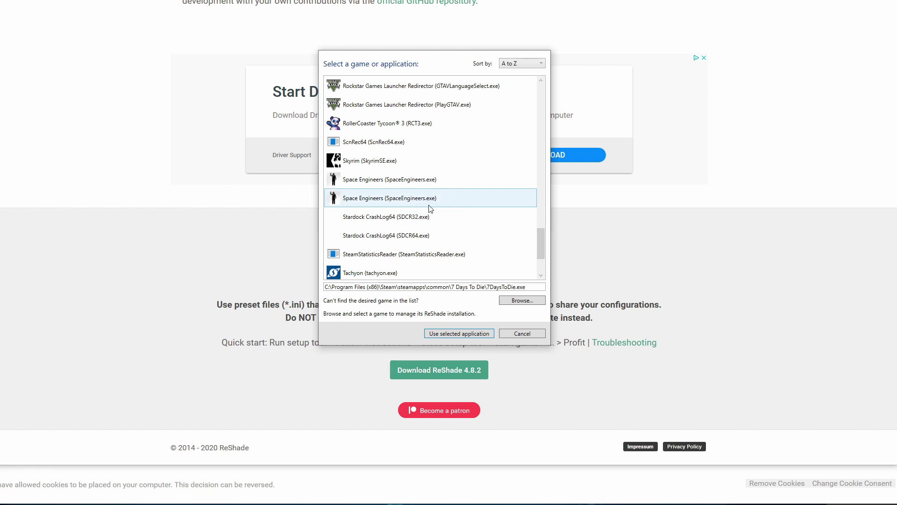
{"action": "left_click", "coordinate": [432, 205]}
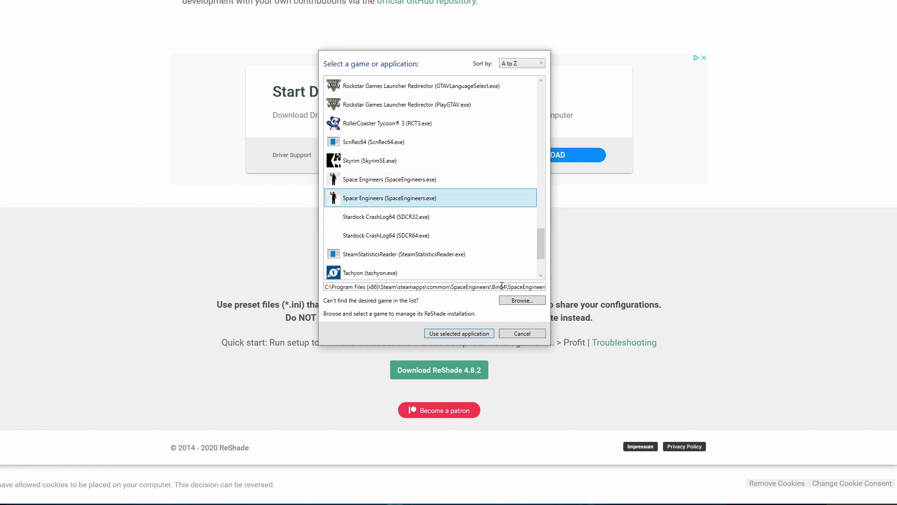
{"action": "left_click", "coordinate": [384, 178]}
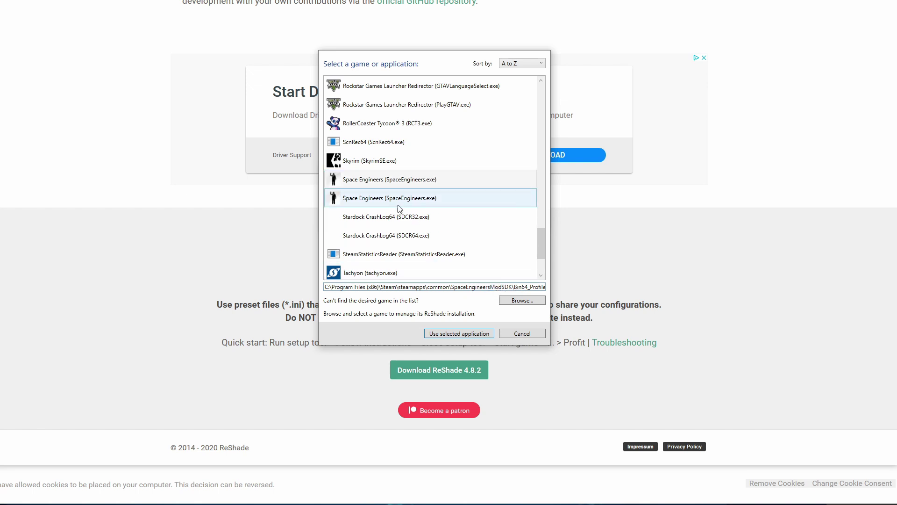
{"action": "left_click", "coordinate": [451, 202]}
{"action": "left_click", "coordinate": [508, 287]}
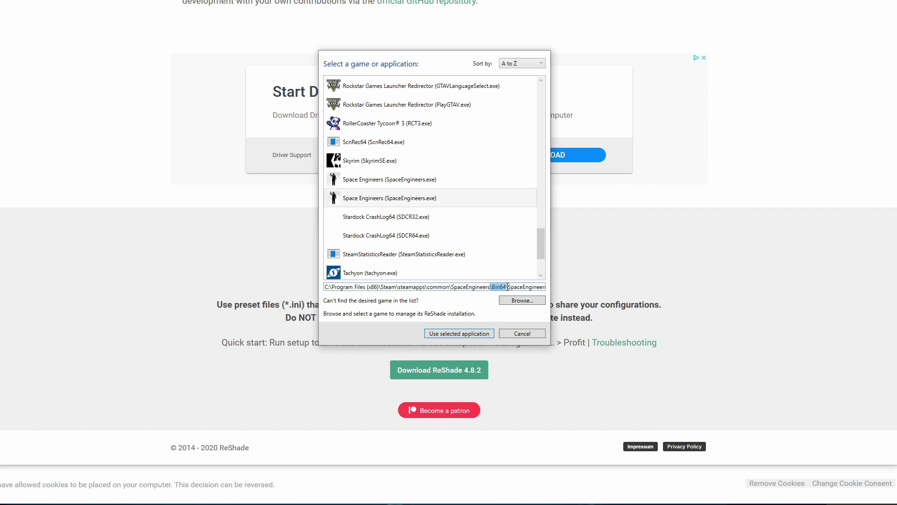
{"action": "left_click", "coordinate": [459, 333]}
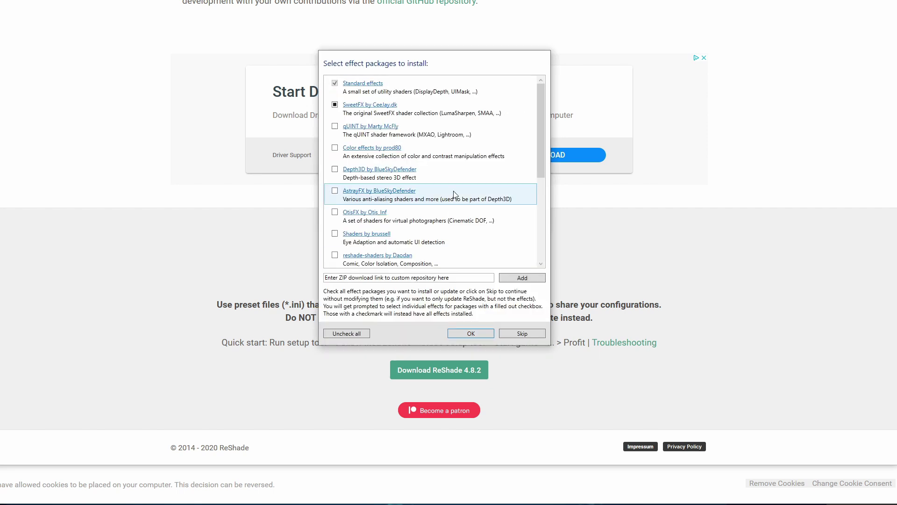
Exclude the SweetFX package, install ReShade with only the standard effects, and accept the ReShade settings as they are.
{"action": "left_click", "coordinate": [334, 105]}
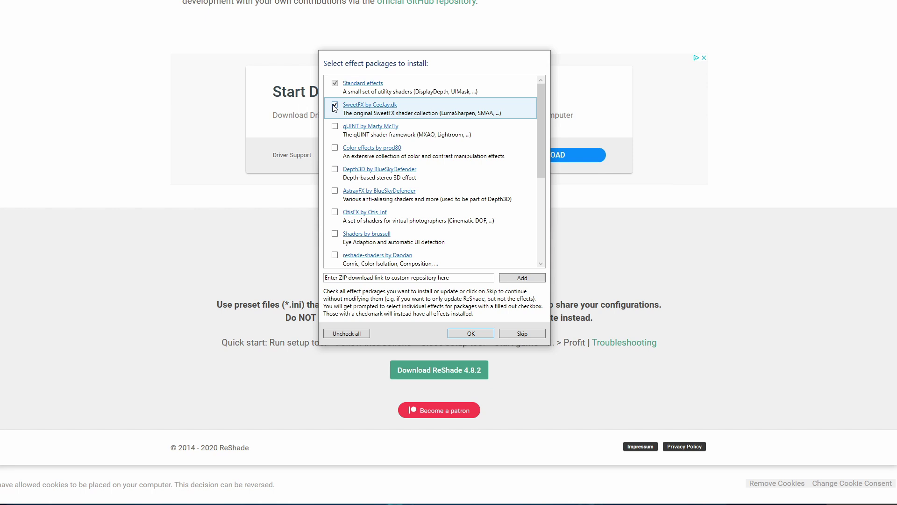
{"action": "left_click", "coordinate": [335, 105]}
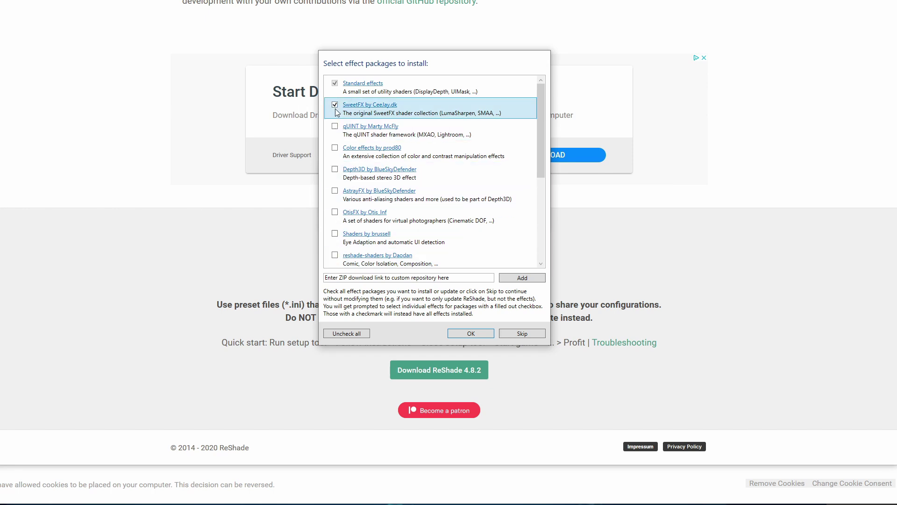
{"action": "left_click", "coordinate": [335, 106]}
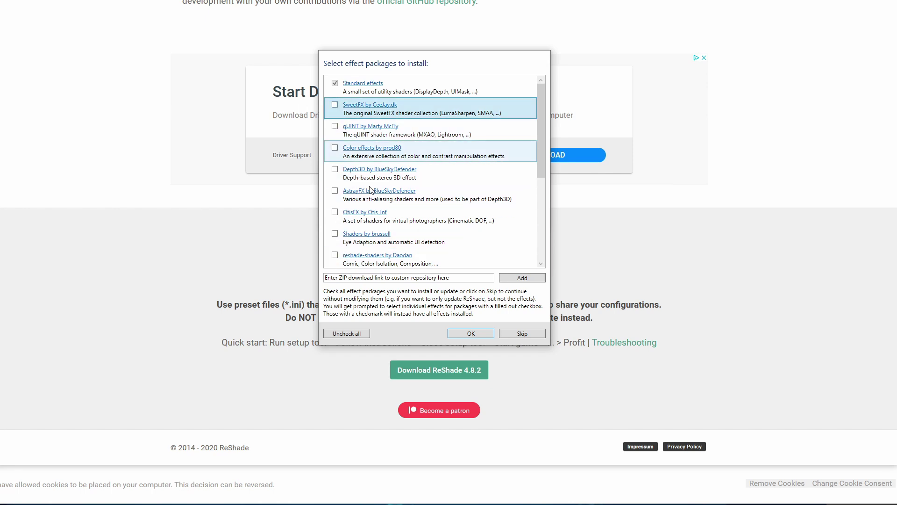
{"action": "left_click", "coordinate": [481, 335]}
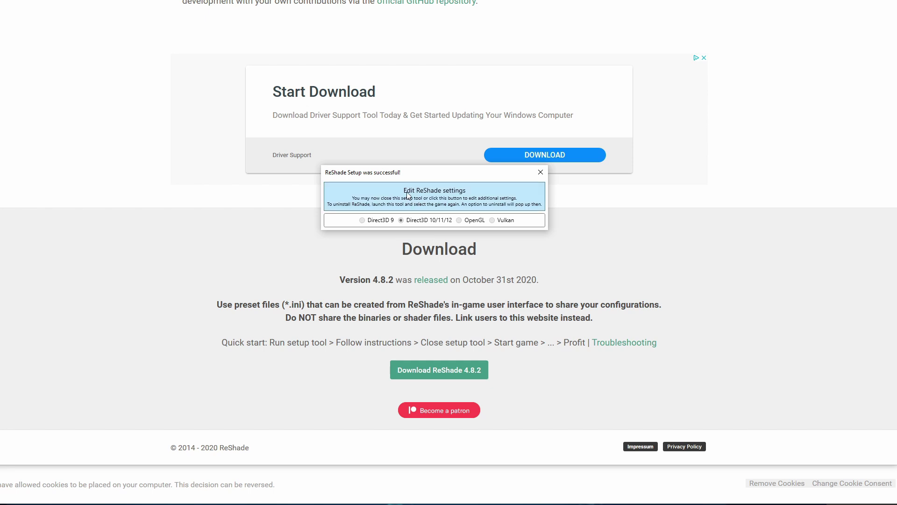
{"action": "left_click", "coordinate": [430, 206]}
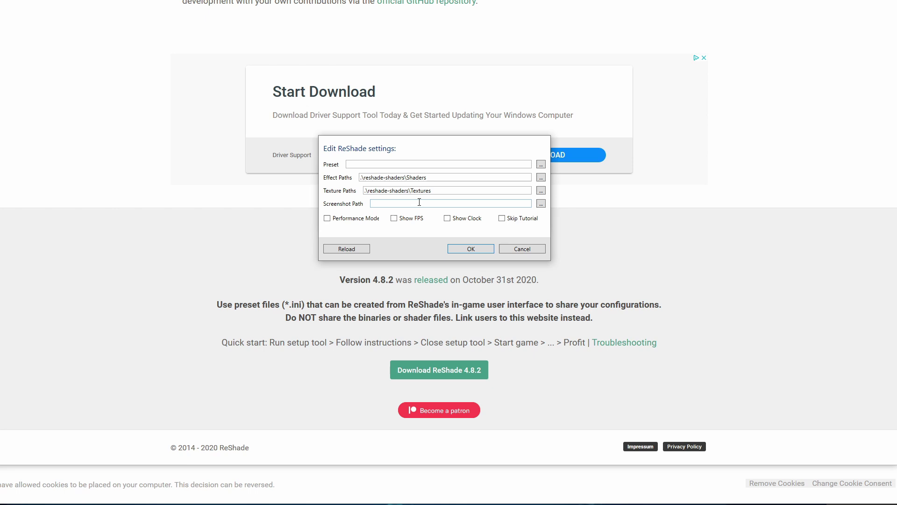
{"action": "left_click", "coordinate": [473, 249]}
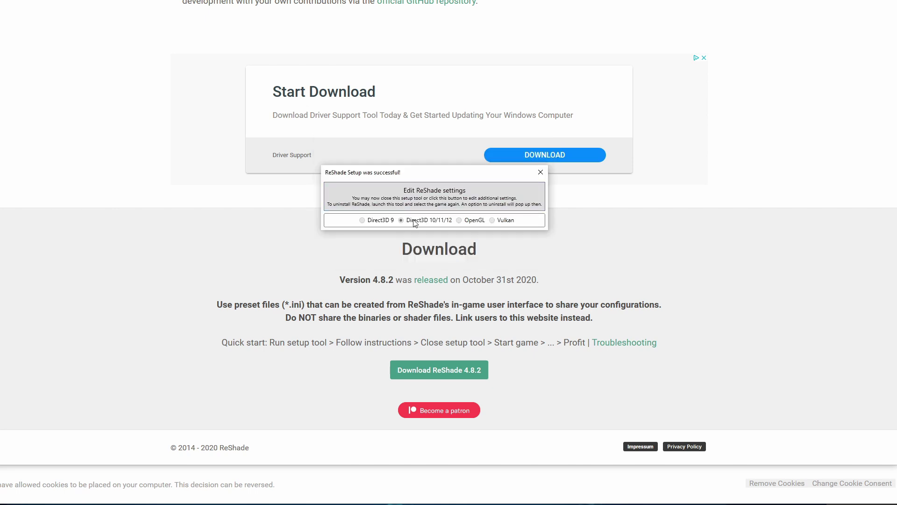
Close the ReShade setup tool and exit Space Engineers to Windows.
{"action": "left_click", "coordinate": [538, 174]}
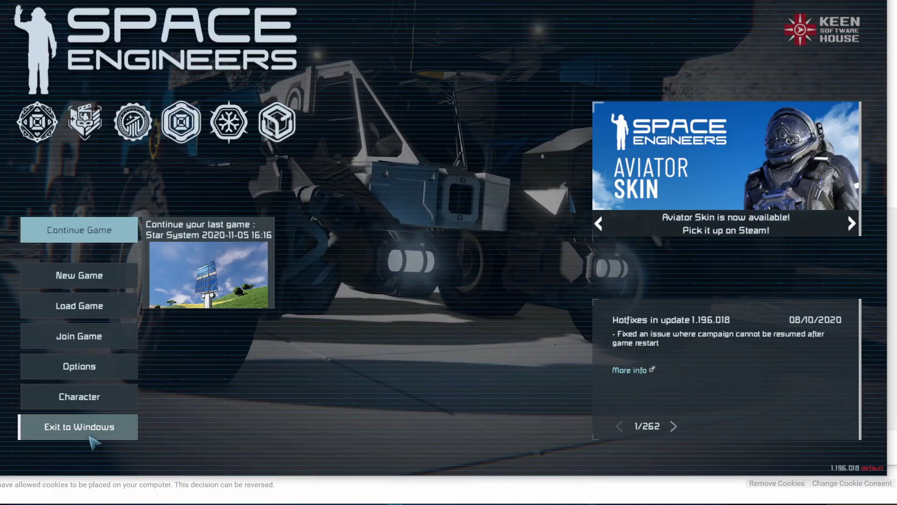
{"action": "left_click", "coordinate": [93, 427]}
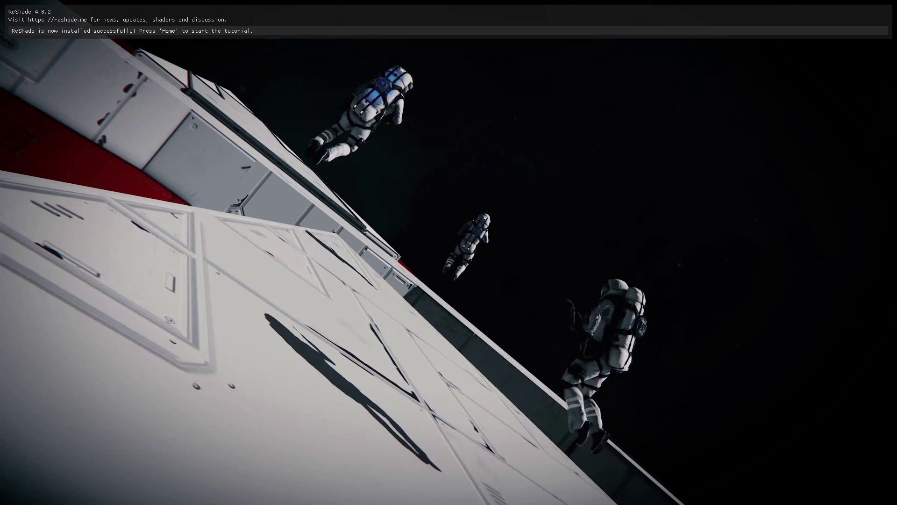
Go through the ReShade tutorial in the restarted game to its end and close the overlay.
{"action": "key", "text": "Home"}
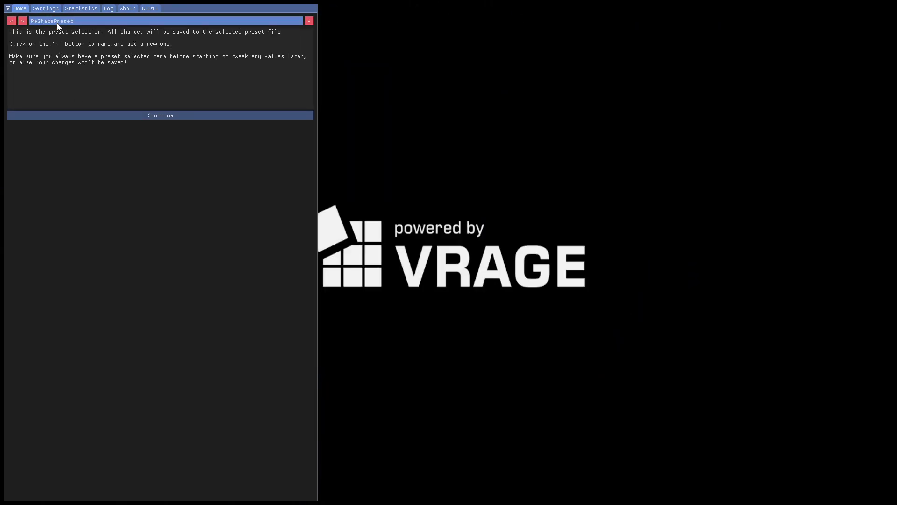
{"action": "left_click", "coordinate": [130, 118]}
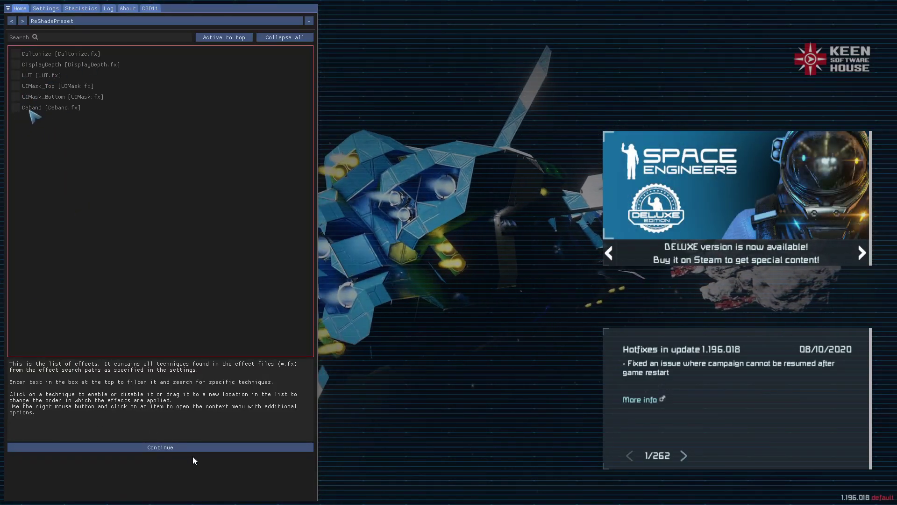
{"action": "left_click", "coordinate": [199, 447]}
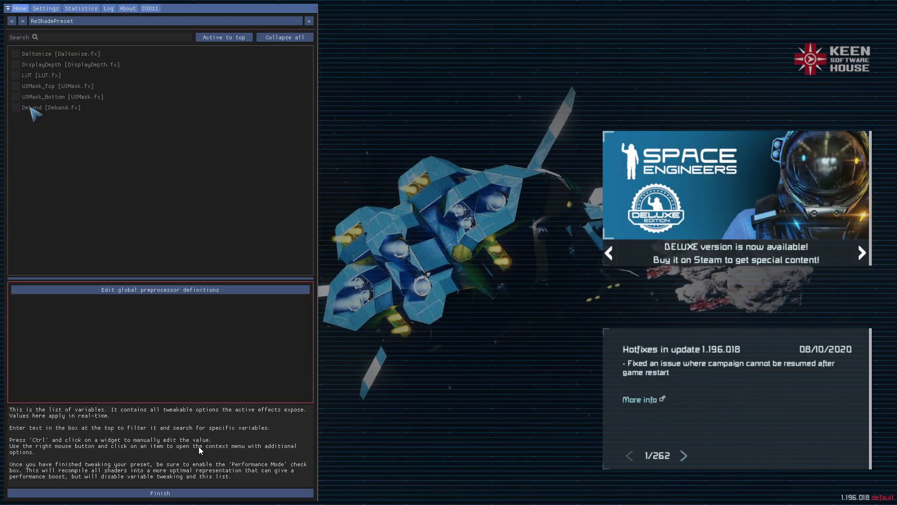
{"action": "left_click", "coordinate": [169, 493]}
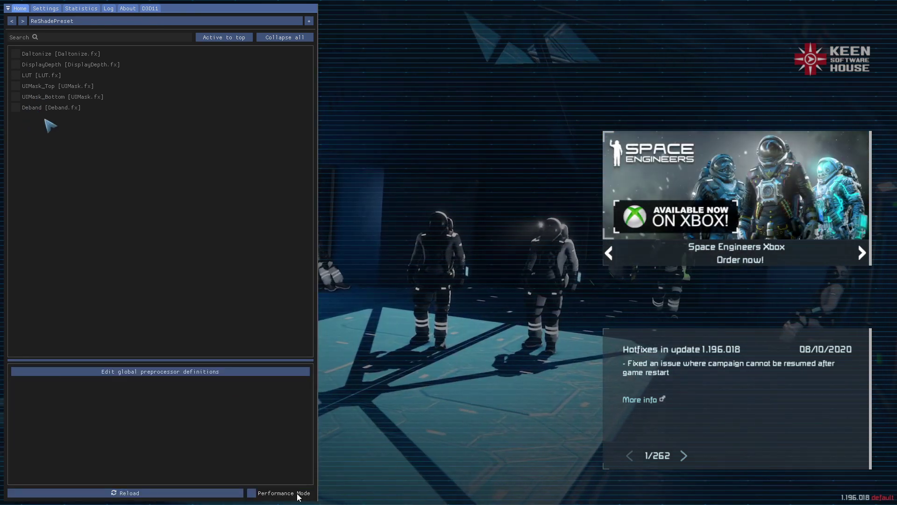
{"action": "key", "text": "Home"}
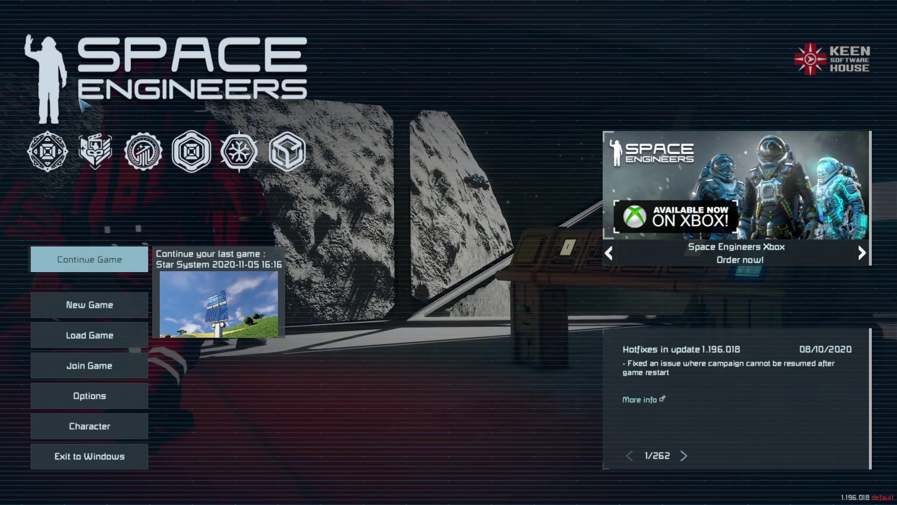
Continue the last saved Star System game and open the ReShade overlay in it.
{"action": "left_click", "coordinate": [116, 273]}
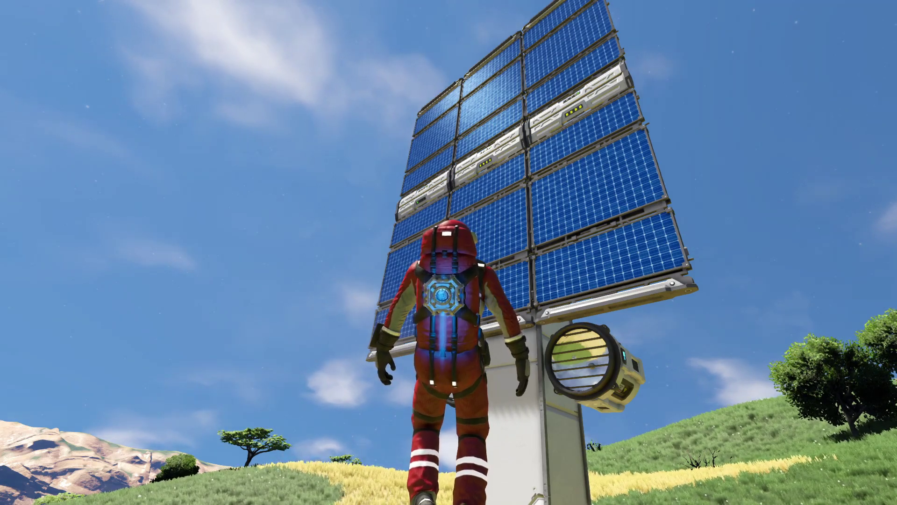
{"action": "key", "text": "Home"}
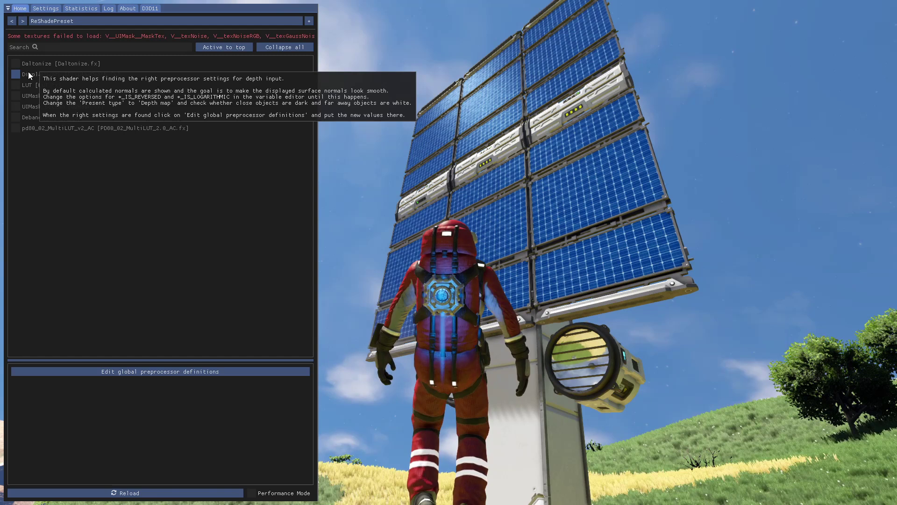
Enable the LUT, UIMask_Top, UIMask_Bottom and Deband effects in ReShadePreset.
{"action": "left_click", "coordinate": [22, 86]}
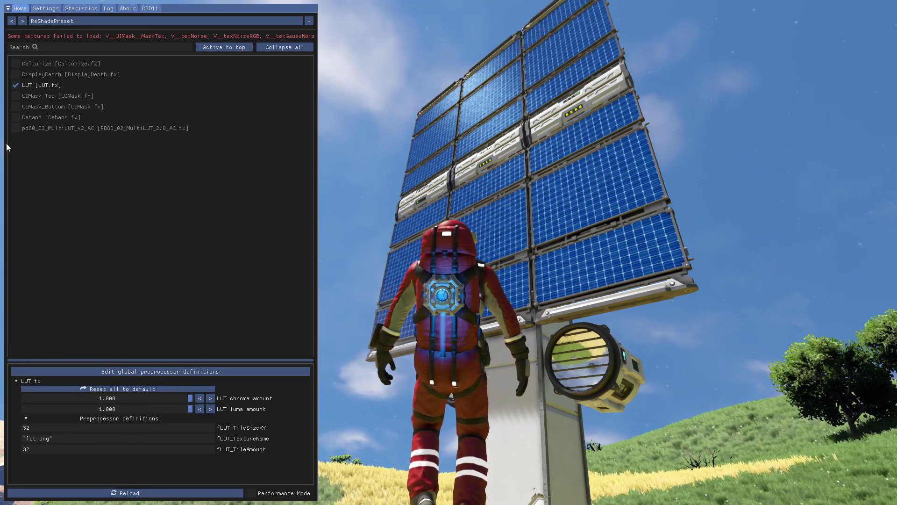
{"action": "left_click", "coordinate": [21, 97]}
{"action": "left_click", "coordinate": [22, 106]}
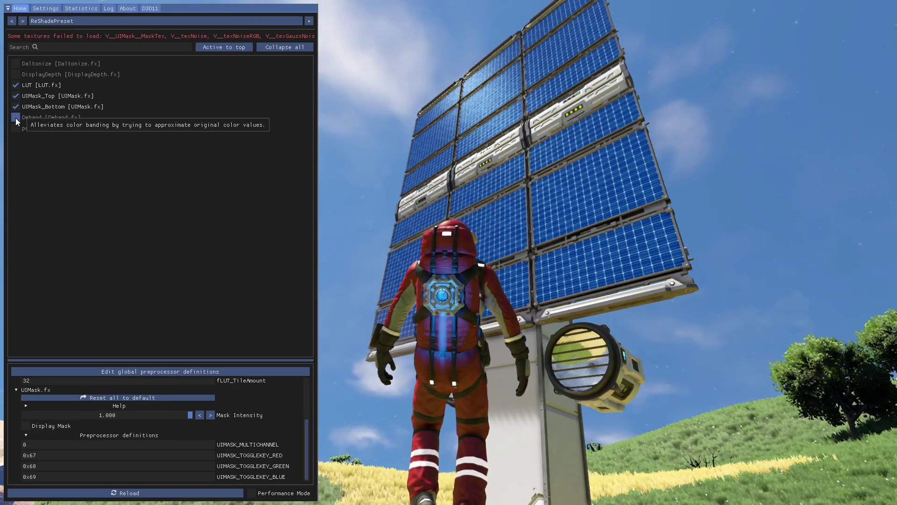
{"action": "left_click", "coordinate": [15, 117]}
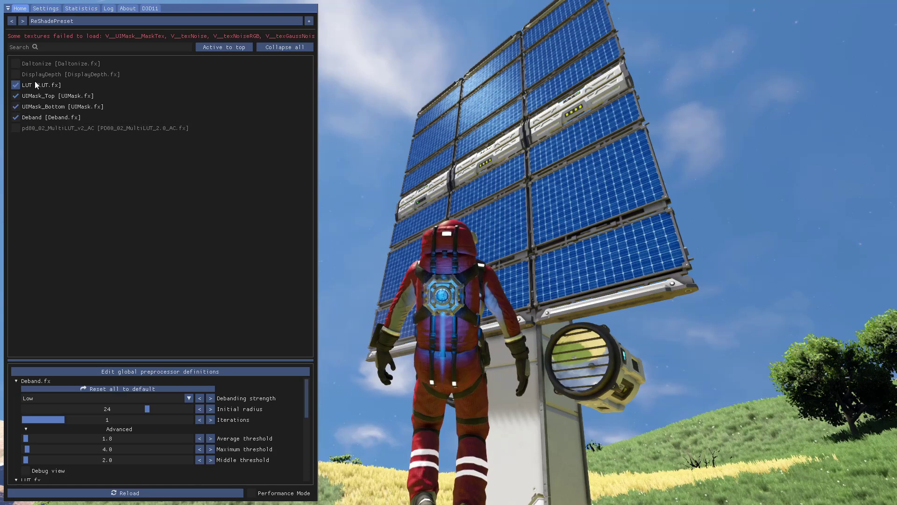
Try out the Daltonize effect, enable pd80_02_MultiLUT_v2_AC, and switch Daltonize off again.
{"action": "left_click", "coordinate": [14, 66]}
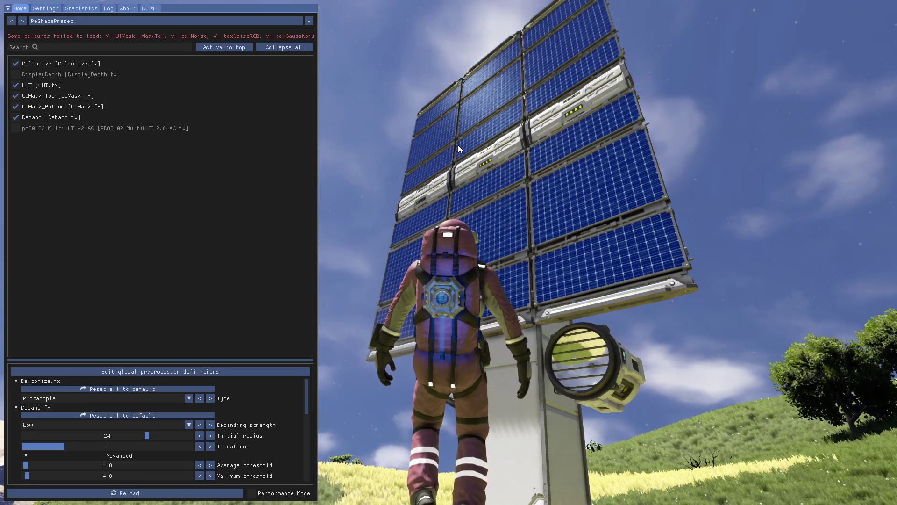
{"action": "left_click", "coordinate": [14, 129]}
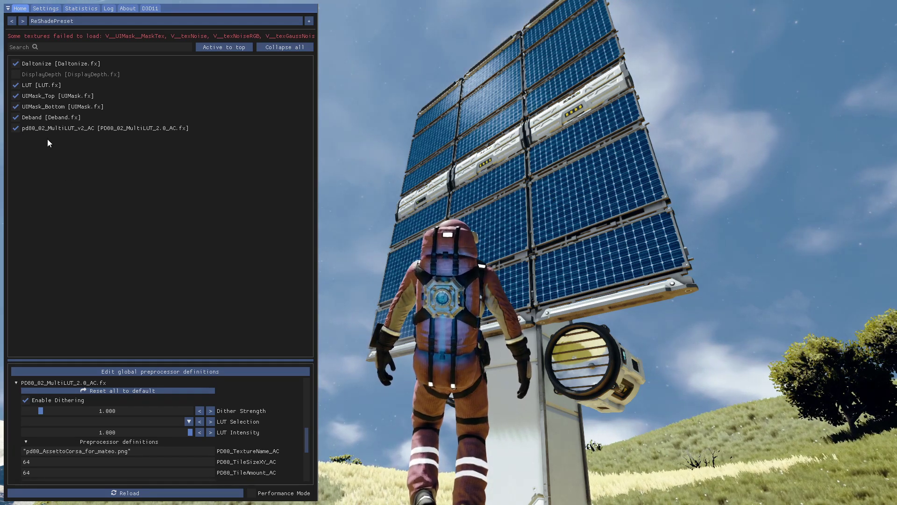
{"action": "left_click", "coordinate": [15, 64]}
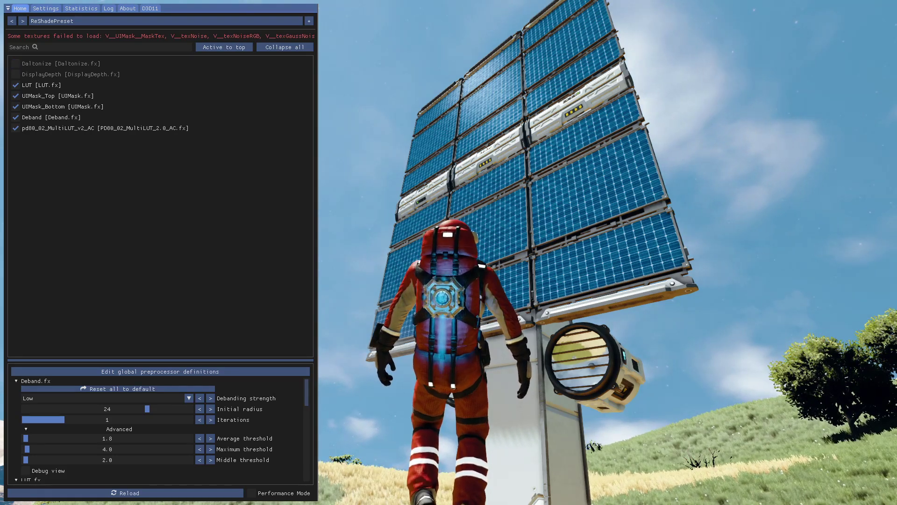
Toggle the pd80_02_MultiLUT_v2_AC effect off and on repeatedly to compare the image, ending with it enabled.
{"action": "left_click", "coordinate": [15, 128]}
{"action": "left_click", "coordinate": [15, 128]}
{"action": "left_click", "coordinate": [16, 128]}
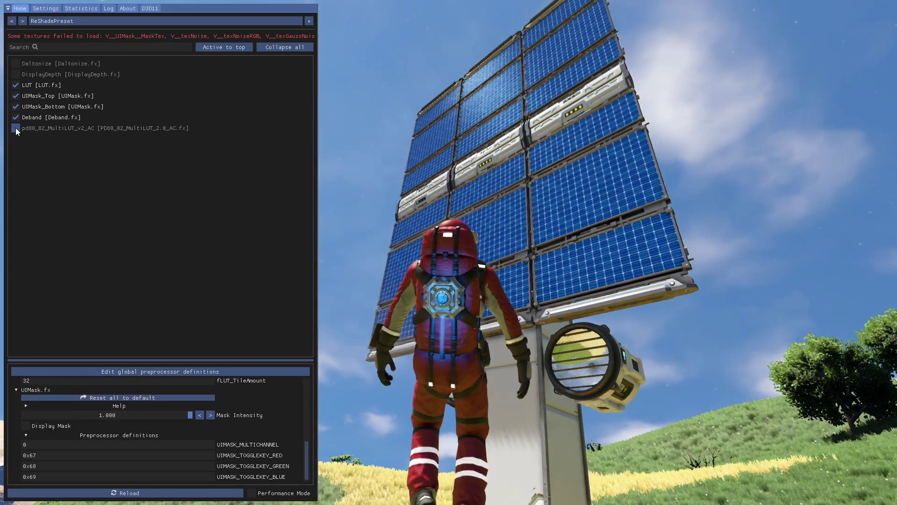
{"action": "left_click", "coordinate": [15, 127]}
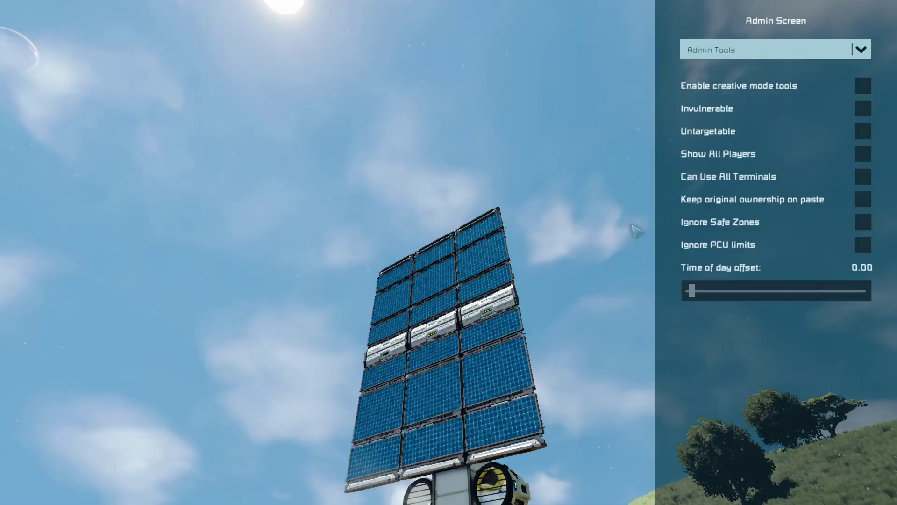
Adjust the time of day offset in the game's Admin Tools.
{"action": "mouse_move", "coordinate": [699, 290]}
{"action": "left_mouse_down"}
{"action": "mouse_move", "coordinate": [857, 300]}
{"action": "mouse_move", "coordinate": [694, 303]}
{"action": "left_mouse_up"}
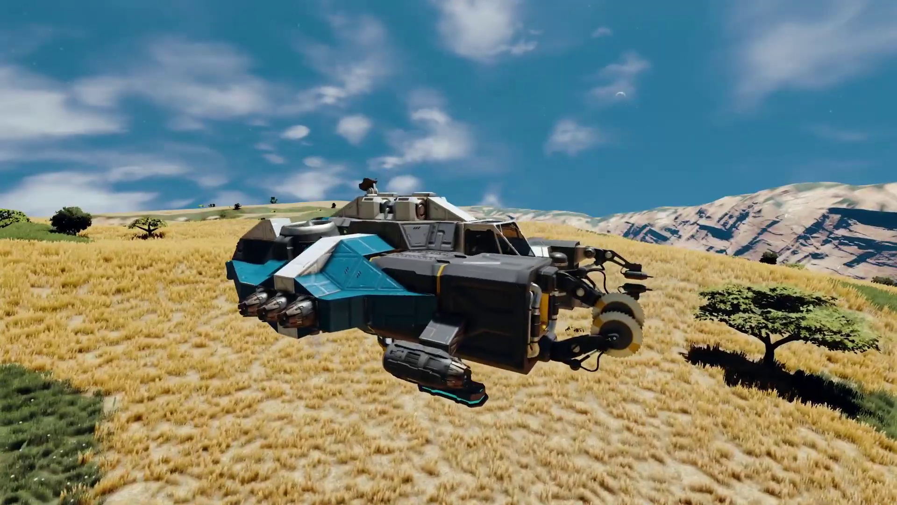
Enable the pd80_02_MultiLUT_v2_AC and Daltonize effects for the ship scene and close the ReShade overlay.
{"action": "key", "text": "Home"}
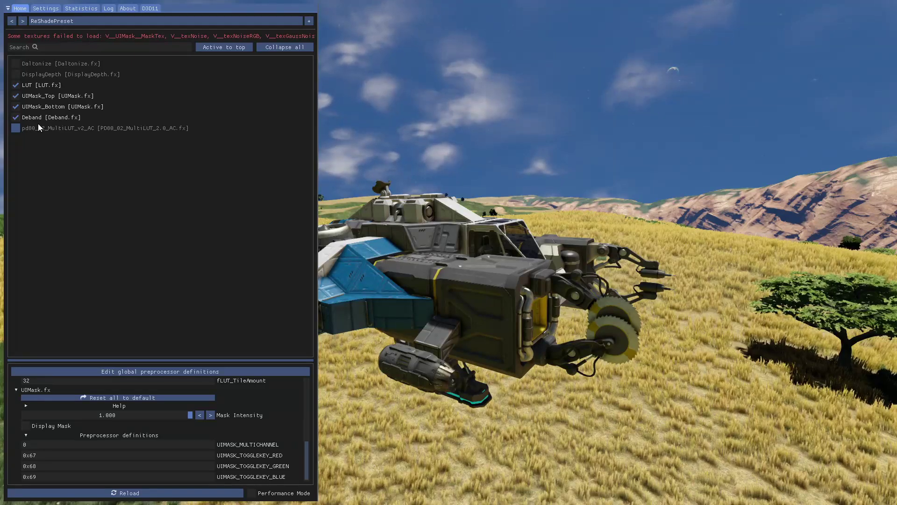
{"action": "left_click", "coordinate": [39, 125]}
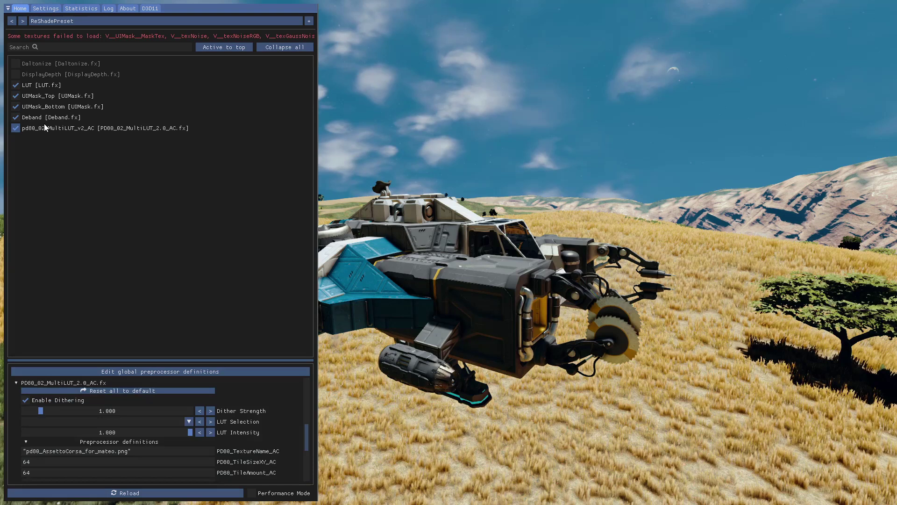
{"action": "left_click", "coordinate": [46, 65]}
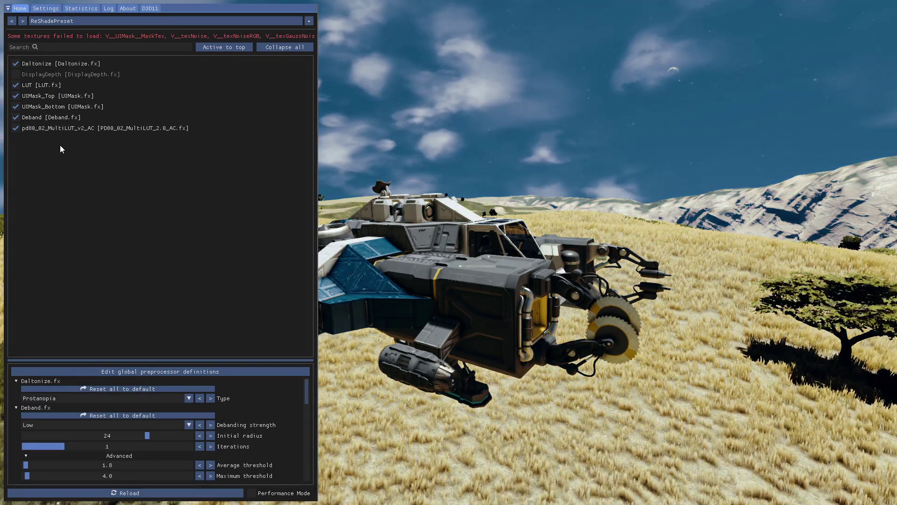
{"action": "key", "text": "Home"}
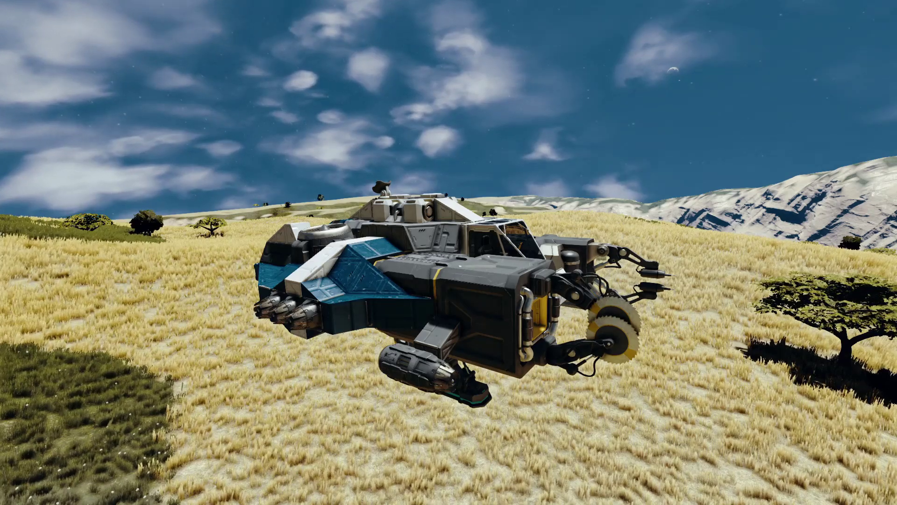